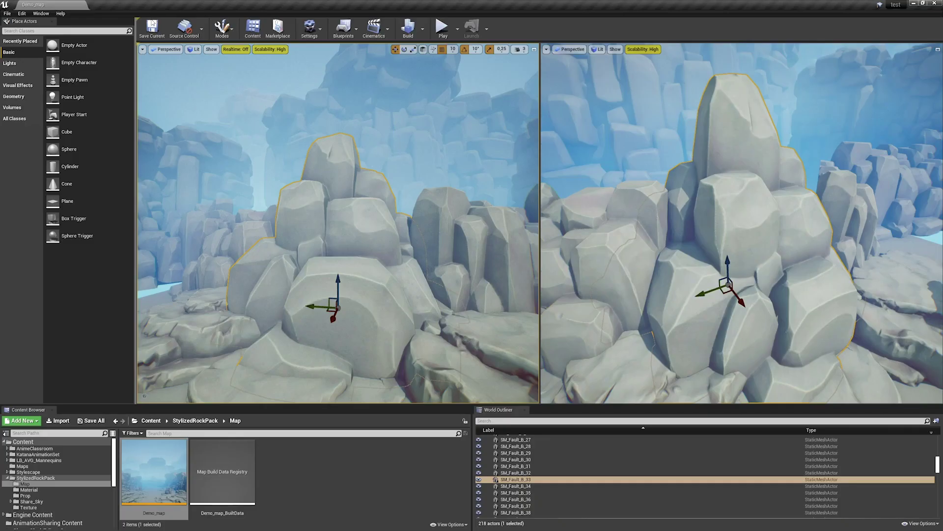
Switch the level editor into Iliad mode and select the Watercolor brush found by searching 'water'.
left_click(222, 29)
left_click(216, 62)
left_click(52, 44)
type("water")
left_click(44, 123)
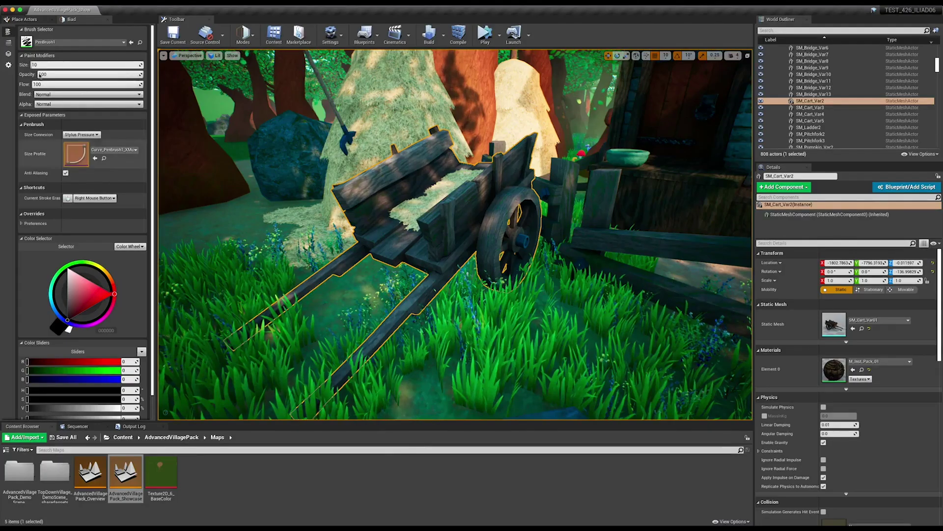
Add an image layer to the cart texture's layer stack, then target the classroom's big blackboard.
scroll(152, 84, "down", 2)
scroll(153, 71, "up", 2)
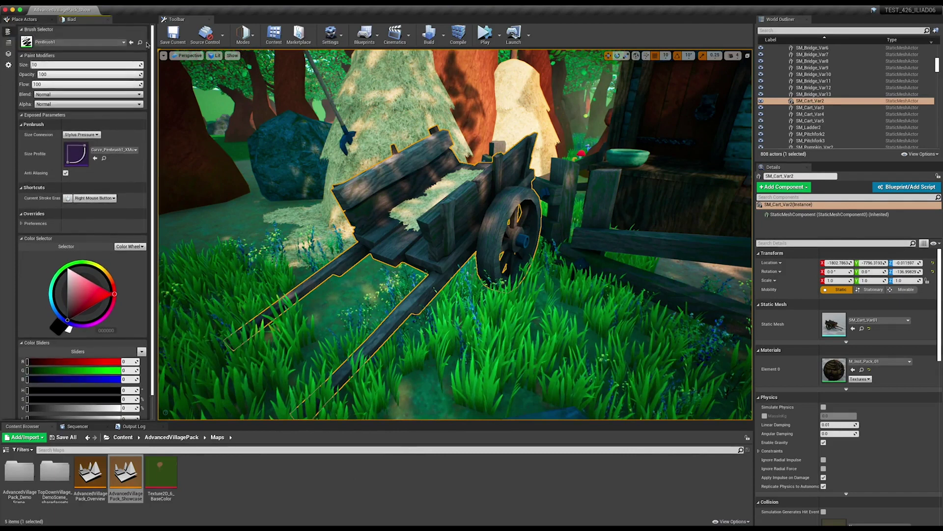
left_click(8, 42)
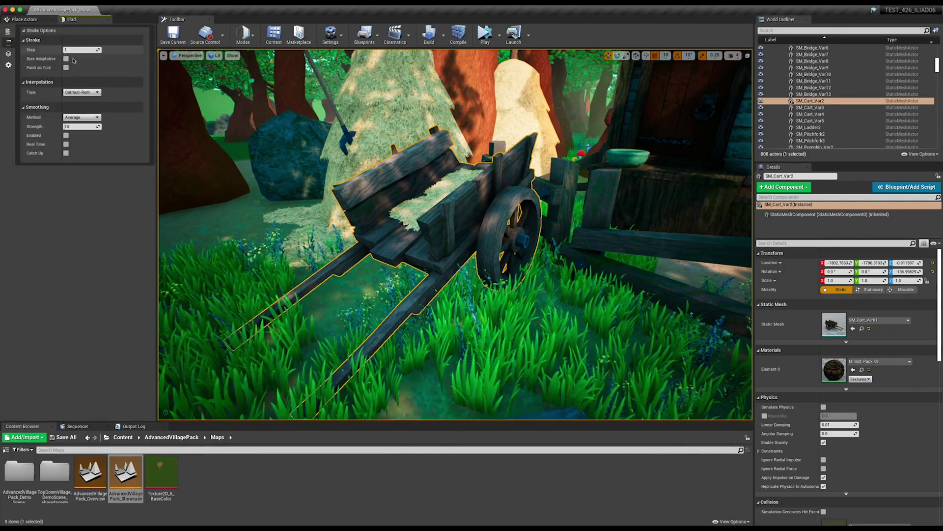
left_click(7, 54)
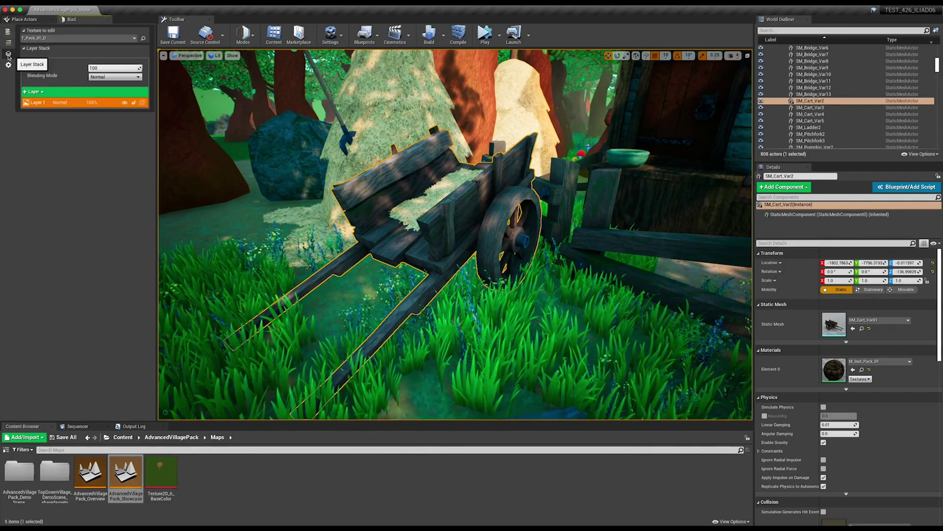
left_click(34, 91)
left_click(45, 103)
left_click(8, 65)
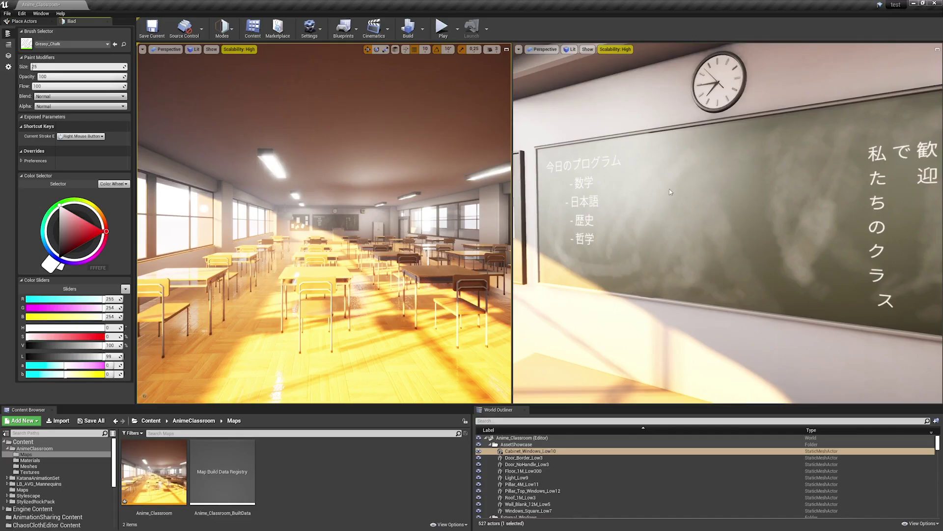
left_click(670, 190)
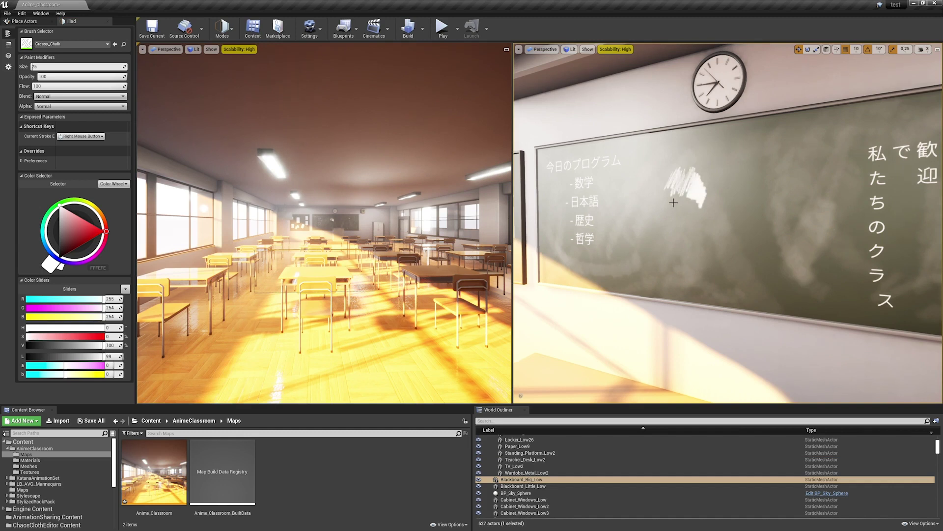
Pick the soft red DB6F6F as the paint colour from the colour wheel triangle.
left_click(79, 225)
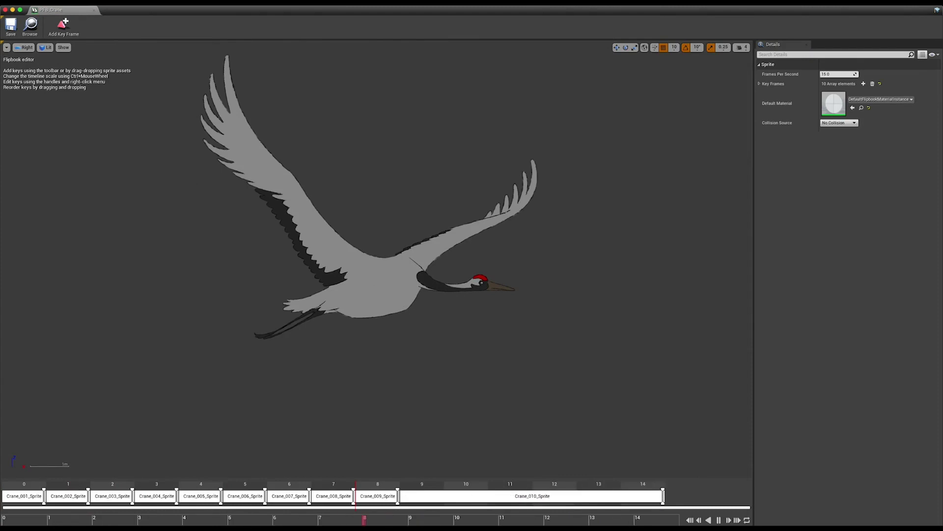
Shorten Crane_010_Sprite's hold and move Crane_008_Sprite after Crane_007_Sprite in the flipbook timeline.
left_click_drag(663, 492, 575, 493)
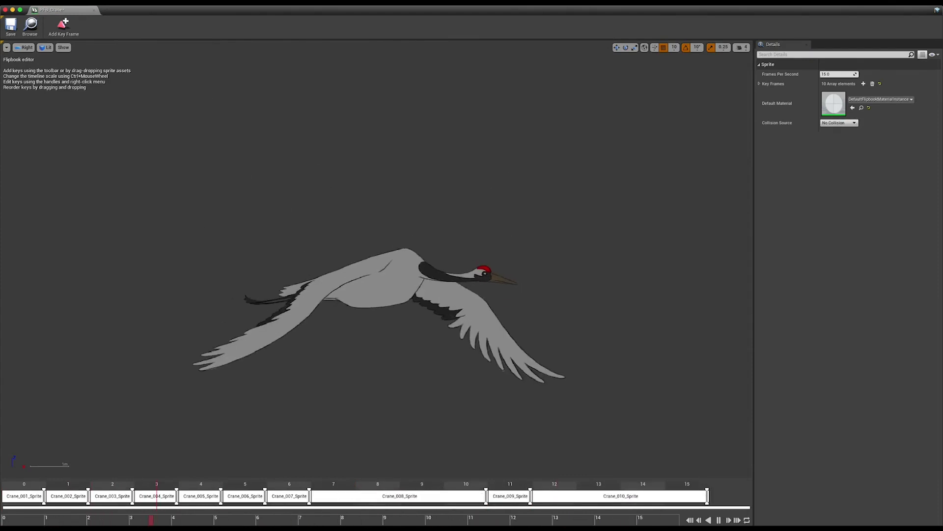
left_click_drag(525, 492, 298, 495)
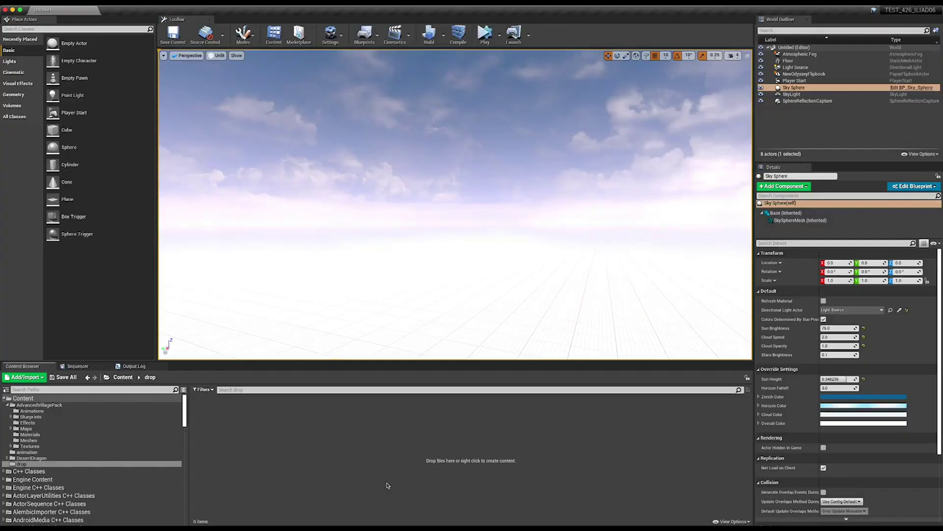
right_click(229, 422)
Create a new ILIAD flipbook and give it a white 1024×1024 drawing texture.
mouse_move(281, 364)
left_click(318, 364)
double_click(206, 415)
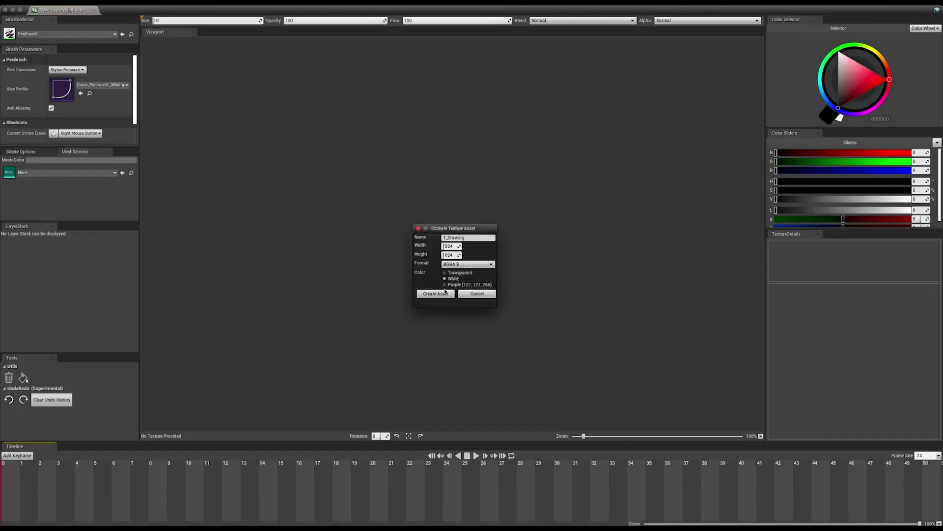
left_click(436, 293)
Add an image layer and paint a bright blue loop around the earlier blob.
left_click(13, 270)
left_click_drag(859, 80, 887, 79)
left_click(229, 21)
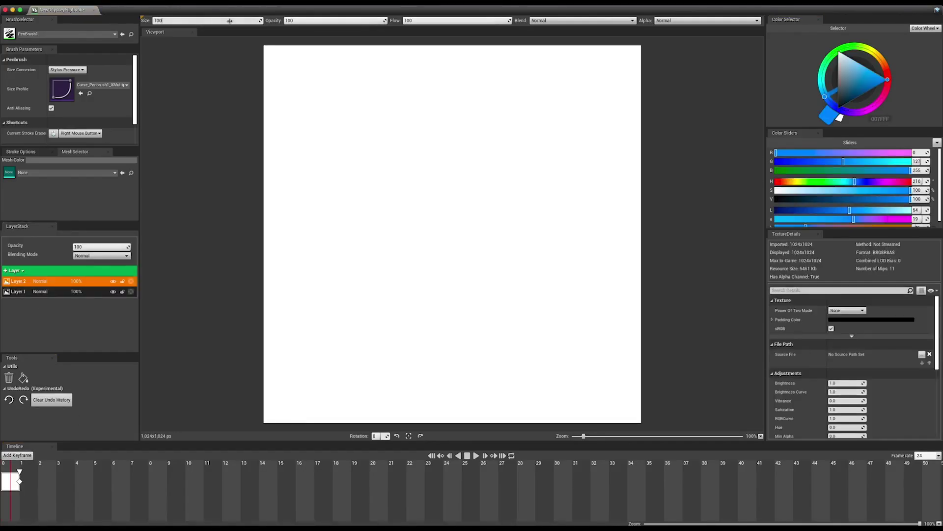
left_click_drag(433, 64, 426, 67)
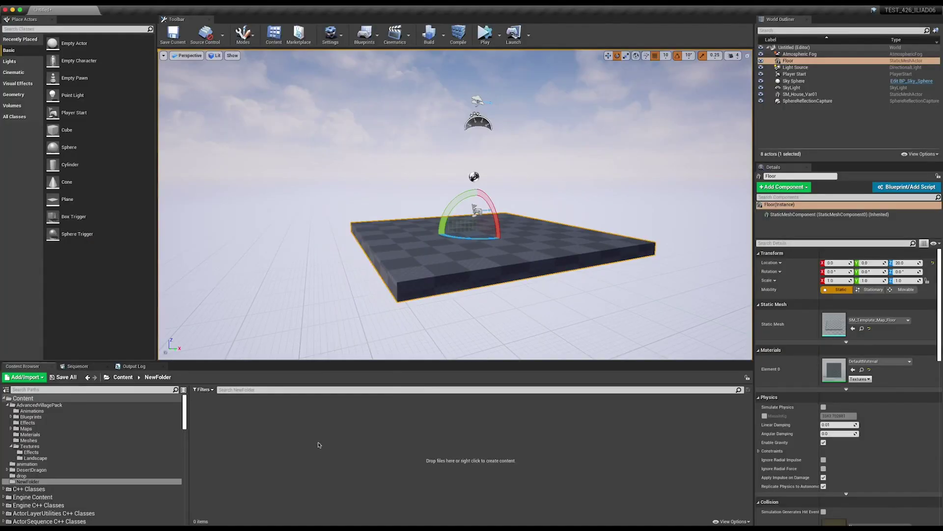
right_click(319, 444)
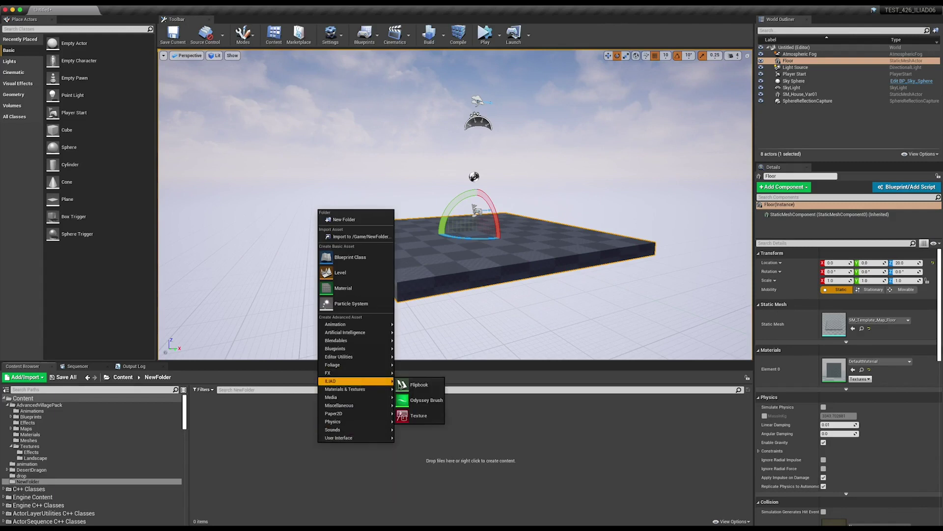
Create a purple ILIAD texture asset and show the TextureDetails panel from the Window menu.
left_click(418, 416)
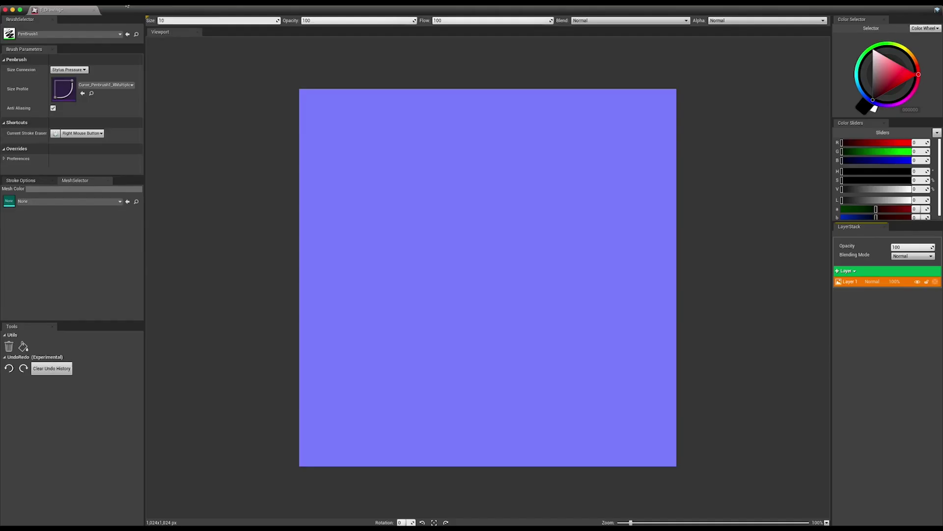
left_click(121, 2)
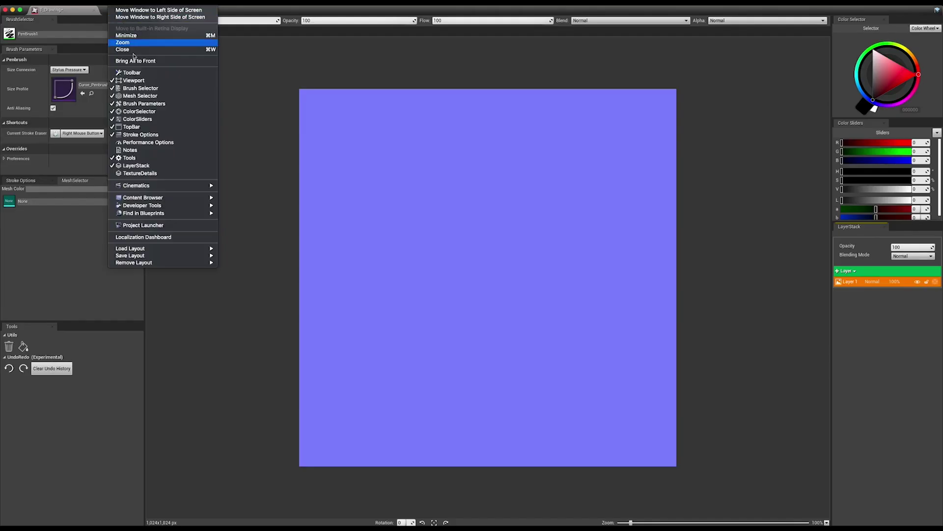
left_click(140, 173)
left_click_drag(140, 397, 133, 489)
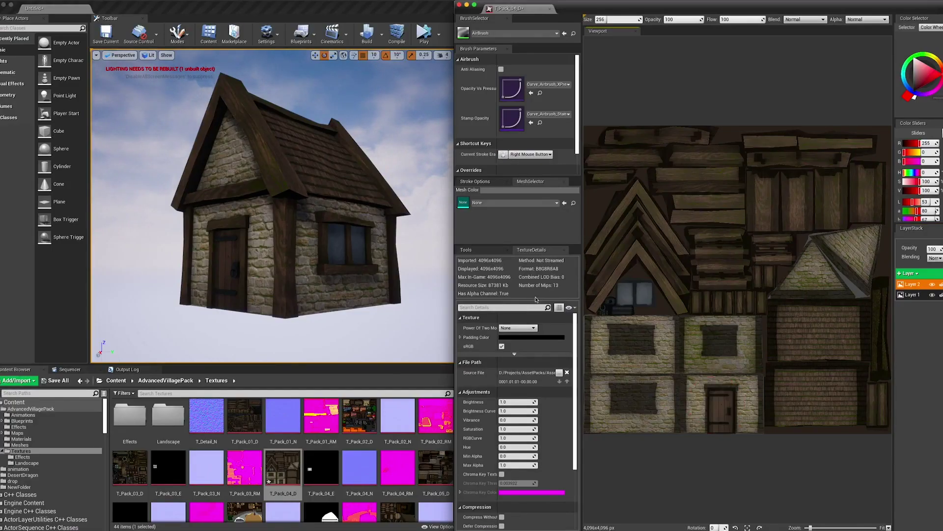
Review the PenBrush1 blueprint's anti-aliasing stamp logic, then close the PenBrush1 tab.
scroll(537, 456, "down", 5)
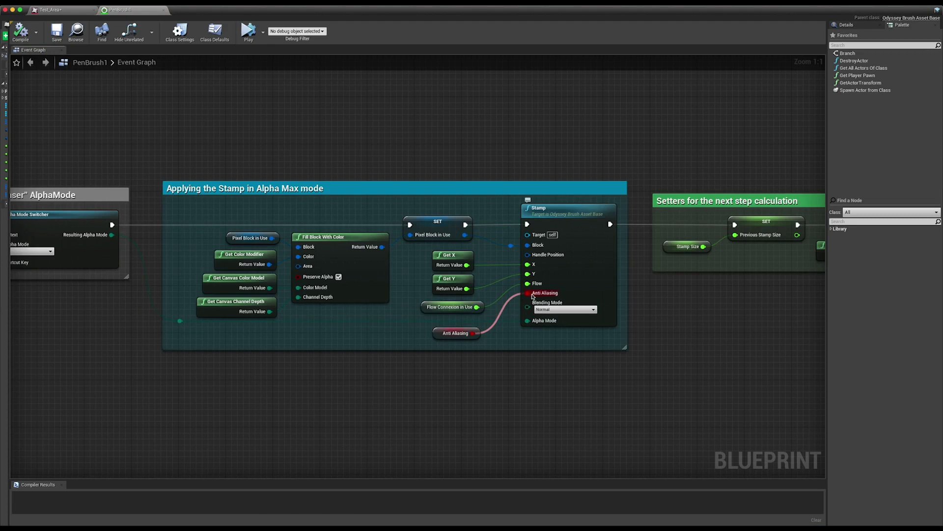
left_click(164, 10)
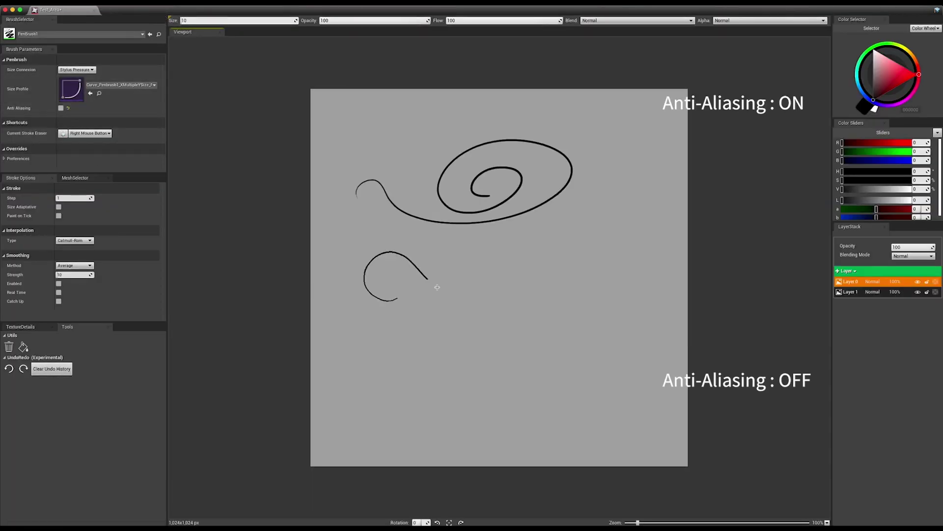
Zoom the canvas in and out with the mouse wheel while drawing treble clefs.
scroll(521, 210, "up", 5)
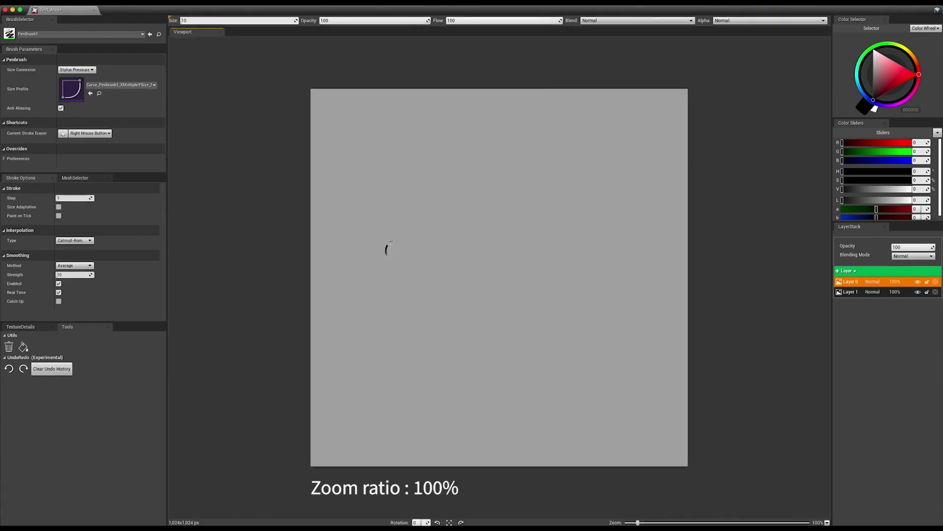
scroll(507, 264, "down", 3)
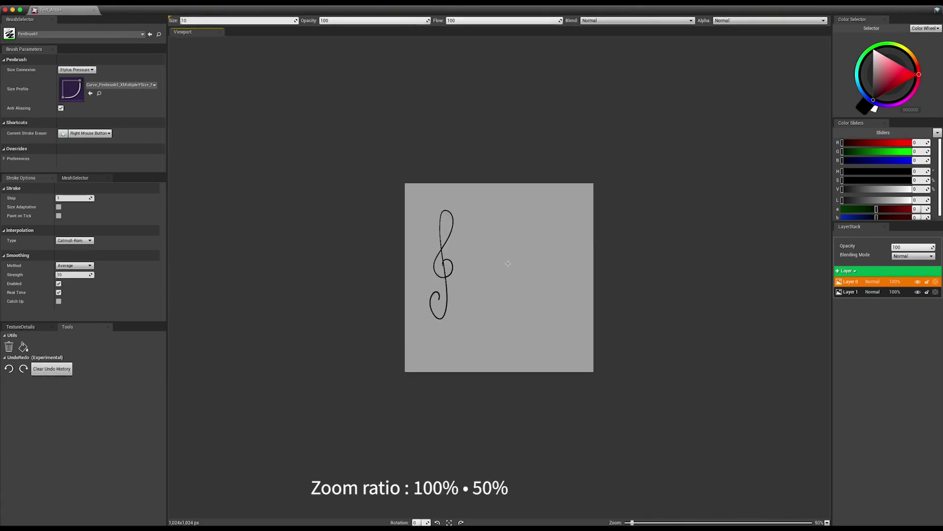
scroll(494, 268, "up", 5)
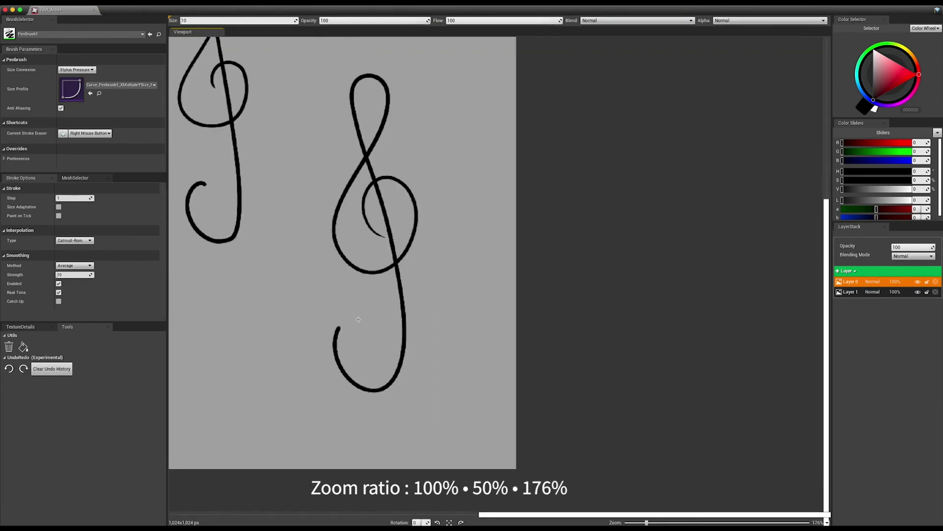
scroll(338, 327, "down", 2)
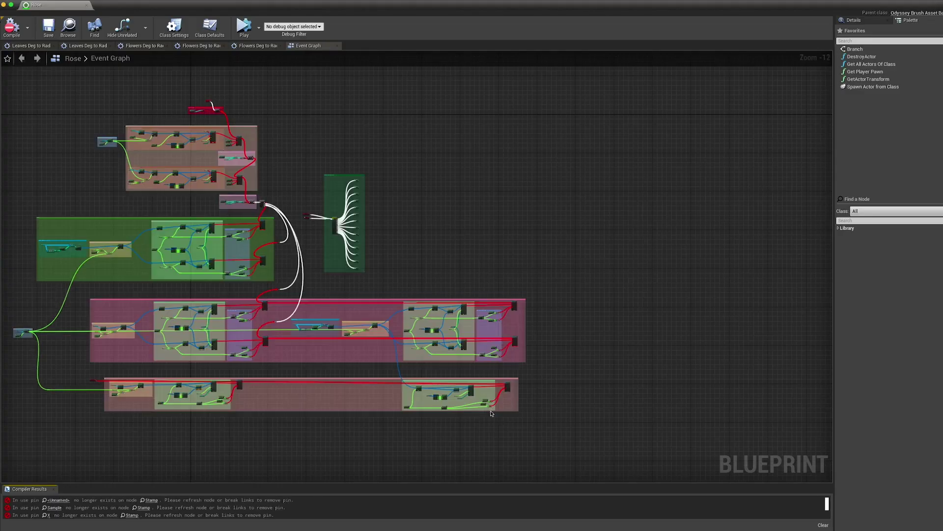
Zoom and pan around the Rose blueprint graph to inspect its comment groups.
scroll(561, 421, "up", 10)
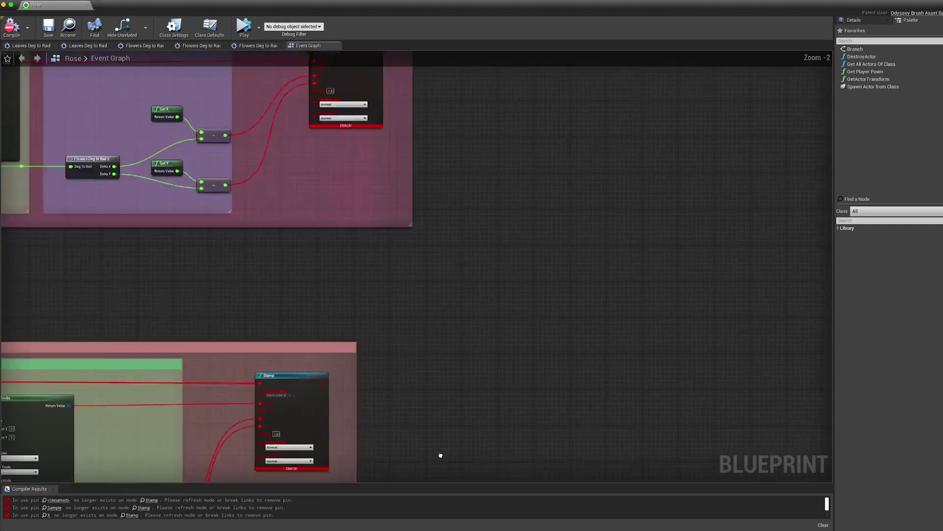
scroll(187, 263, "down", 5)
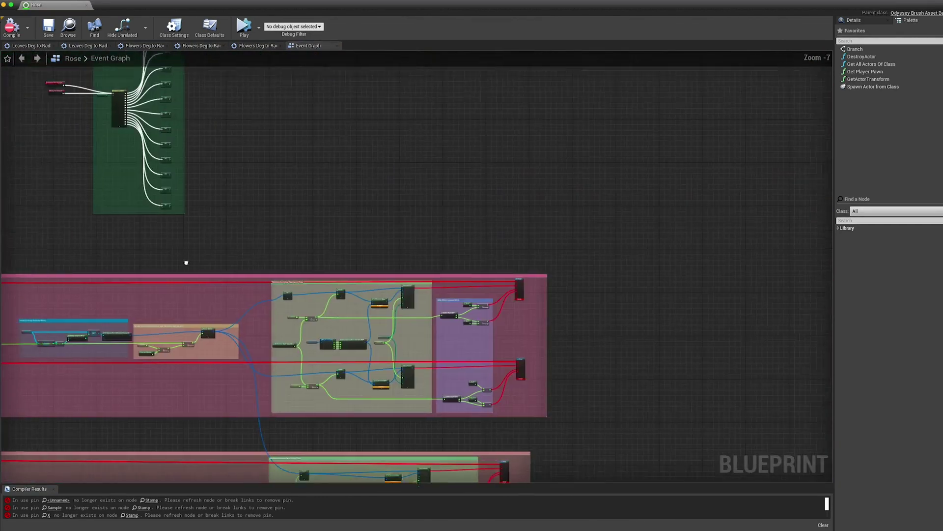
right_click_drag(186, 263, 329, 376)
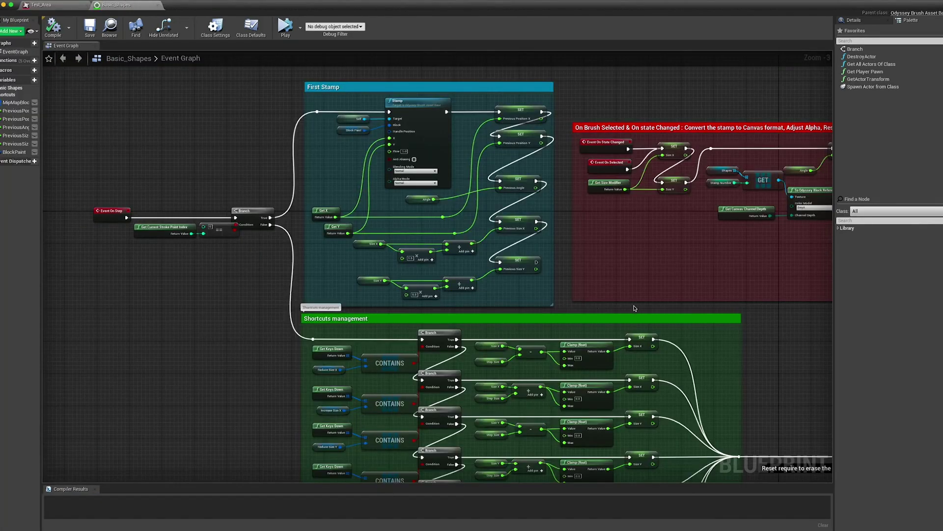
right_click_drag(634, 308, 413, 185)
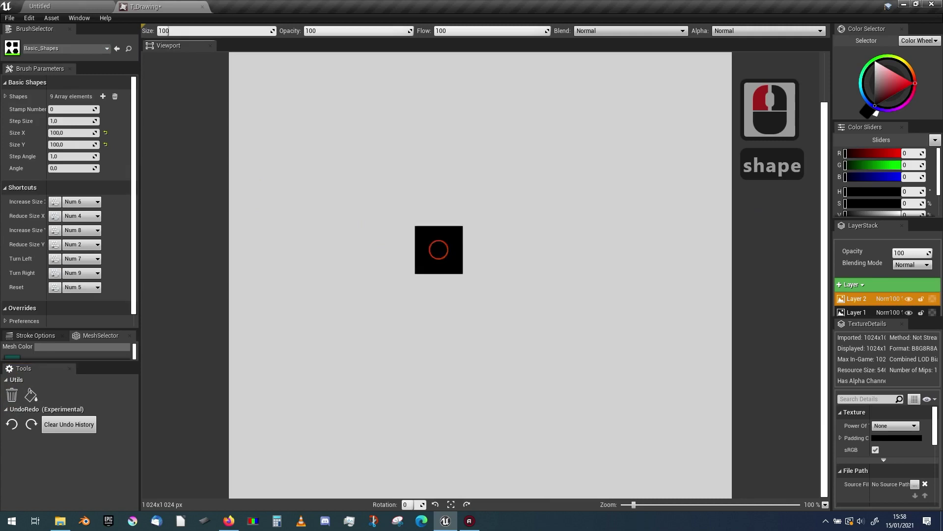
Stamp a black square, a tall rectangle and a shorter rectangle, resizing with Num 6/4/8/2.
key("KP_6")
key("KP_6")
key("KP_6")
key("KP_6")
key("KP_6")
key("KP_6")
key("KP_6")
key("KP_6")
key("KP_6")
key("KP_6")
key("KP_6")
key("KP_6")
key("KP_6")
key("KP_6")
key("KP_6")
key("KP_6")
key("KP_6")
key("KP_6")
key("KP_6")
key("KP_6")
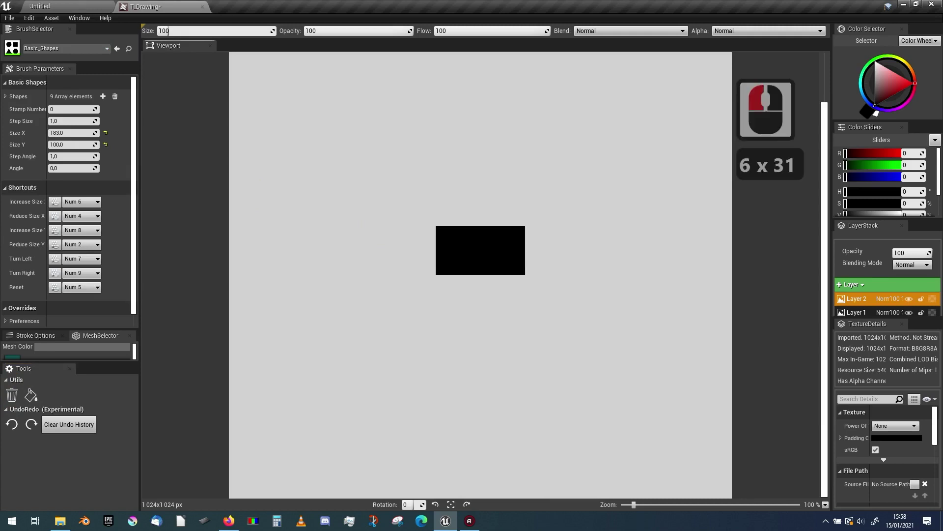
key("KP_4")
key("KP_4")
key("KP_4")
key("KP_4")
key("KP_4")
key("KP_4")
key("KP_4")
key("KP_4")
key("KP_4")
key("KP_4")
key("KP_4")
key("KP_4")
key("KP_4")
key("KP_4")
key("KP_4")
key("KP_4")
key("KP_4")
key("KP_4")
key("KP_4")
key("KP_4")
left_click(435, 331)
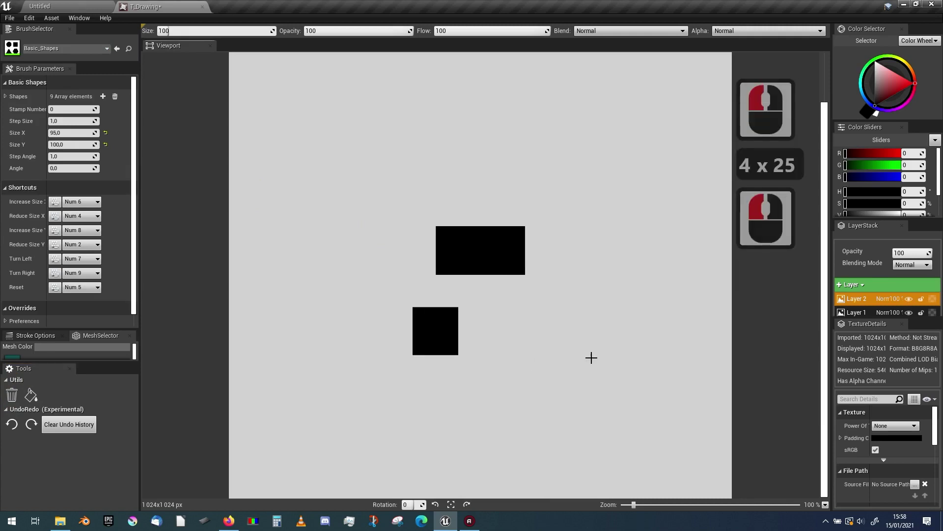
key("KP_8")
key("KP_8")
key("KP_8")
key("KP_8")
key("KP_8")
key("KP_8")
key("KP_8")
key("KP_8")
key("KP_8")
key("KP_8")
key("KP_8")
key("KP_8")
key("KP_8")
key("KP_8")
key("KP_8")
key("KP_8")
key("KP_8")
key("KP_8")
key("KP_8")
key("KP_8")
key("KP_8")
key("KP_8")
key("KP_8")
key("KP_8")
key("KP_8")
key("KP_8")
key("KP_8")
key("KP_8")
left_click(585, 283)
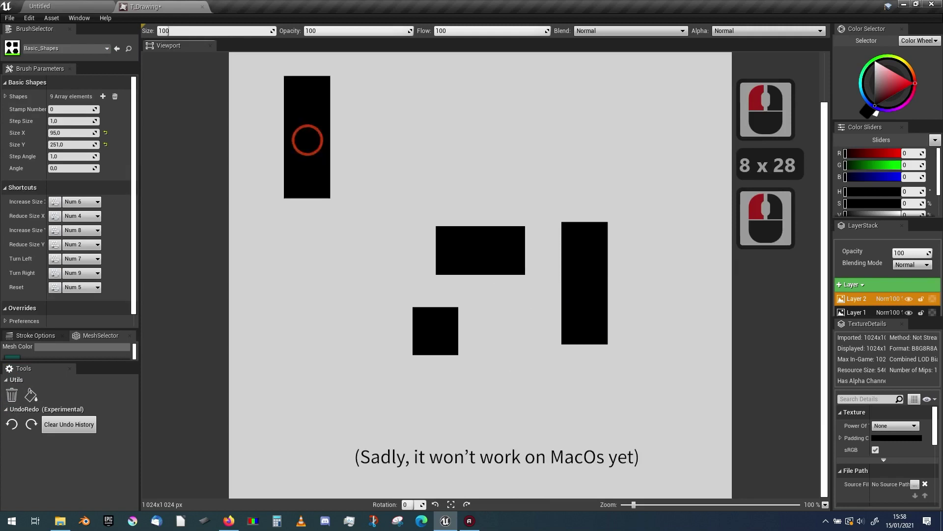
key("KP_2")
key("KP_2")
key("KP_2")
key("KP_2")
key("KP_2")
key("KP_2")
key("KP_2")
key("KP_2")
key("KP_2")
key("KP_2")
key("KP_2")
key("KP_2")
key("KP_2")
key("KP_2")
key("KP_2")
key("KP_2")
key("KP_2")
key("KP_2")
key("KP_2")
key("KP_2")
key("KP_2")
key("KP_2")
key("KP_2")
key("KP_2")
key("KP_2")
key("KP_2")
key("KP_2")
key("KP_2")
key("KP_2")
key("KP_2")
key("KP_2")
left_click(308, 206)
Stamp three tilted rectangles using Num 7 and Num 9, then open Keyboard Shortcuts preferences.
key("KP_7")
key("KP_7")
key("KP_7")
key("KP_7")
key("KP_7")
key("KP_7")
key("KP_7")
key("KP_7")
key("KP_7")
key("KP_7")
key("KP_7")
key("KP_7")
key("KP_7")
key("KP_7")
left_click(419, 163)
key("KP_9")
key("KP_9")
key("KP_9")
key("KP_9")
key("KP_9")
key("KP_9")
key("KP_9")
key("KP_9")
key("KP_9")
key("KP_9")
key("KP_9")
key("KP_9")
key("KP_9")
key("KP_9")
key("KP_9")
key("KP_9")
key("KP_9")
left_click(553, 152)
left_click(305, 358)
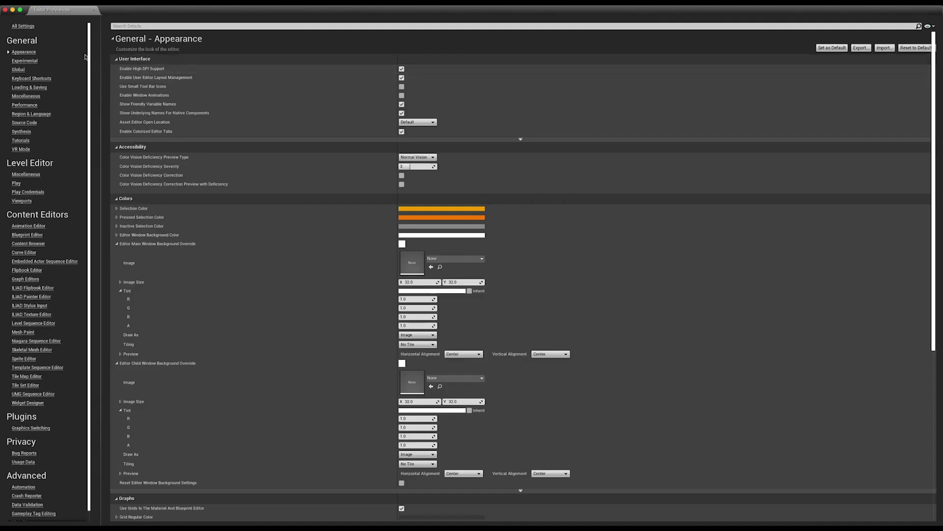
left_click(51, 78)
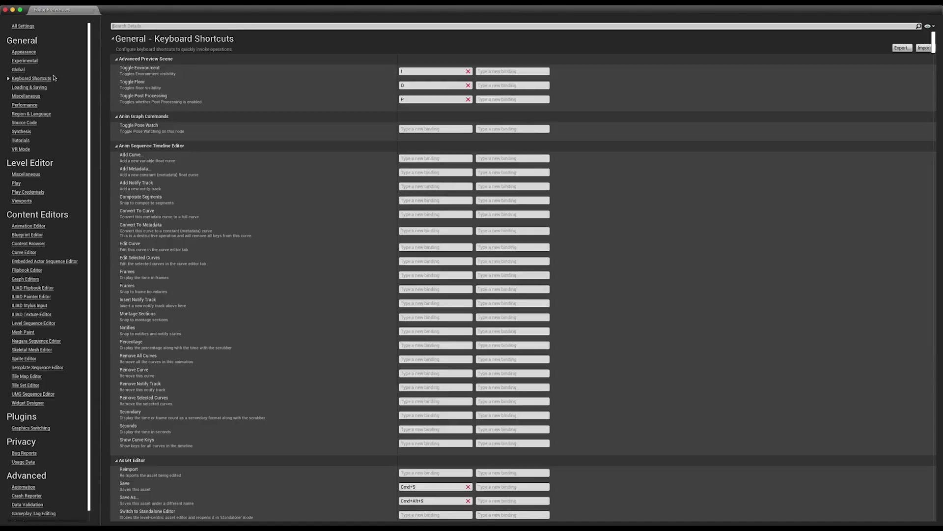
Filter Keyboard Shortcuts by 'iliad' to review the Iliad bindings, then set the brush Alpha to Erase.
left_click(156, 25)
type("iliad")
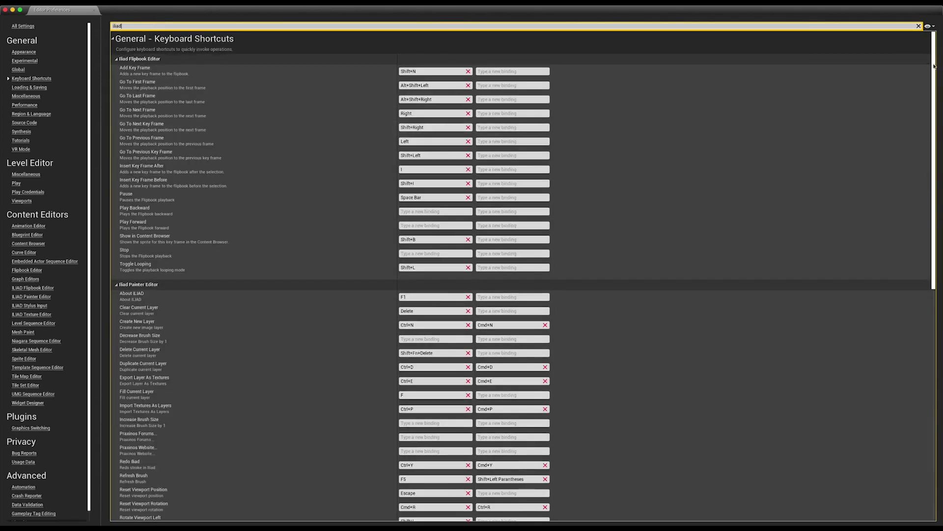
mouse_move(935, 39)
left_mouse_down()
mouse_move(931, 182)
mouse_move(913, 285)
left_mouse_up()
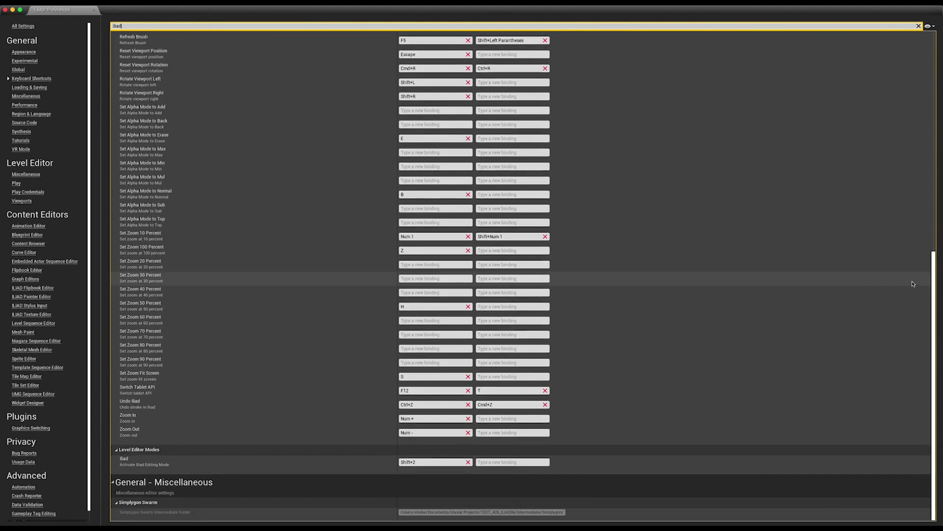
key("e")
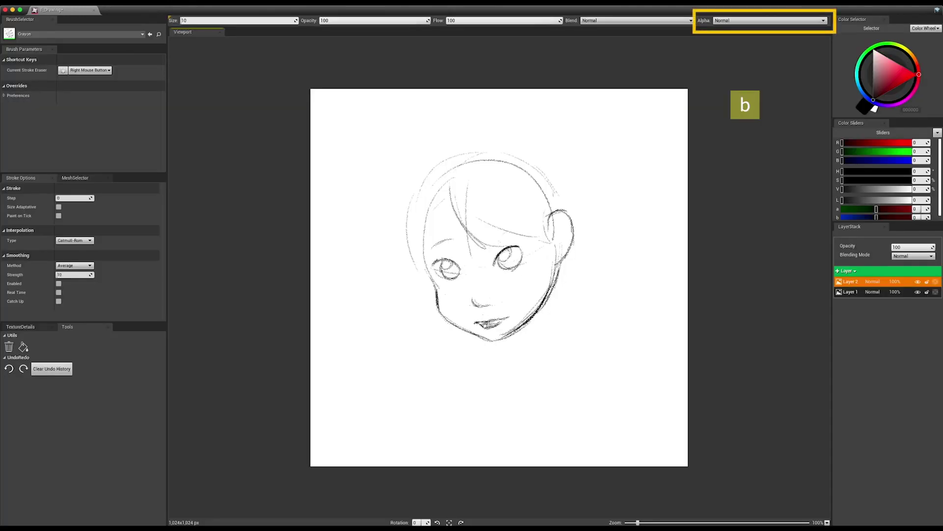